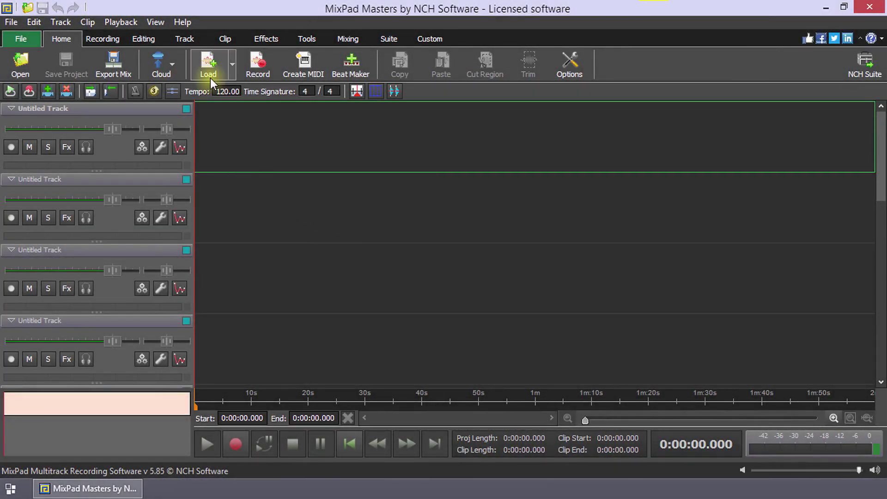
Load the Acapella, Drum & Bass Beatbox and Happy Singing Girls MP3s normally, one per track
{"action": "left_click", "coordinate": [210, 76]}
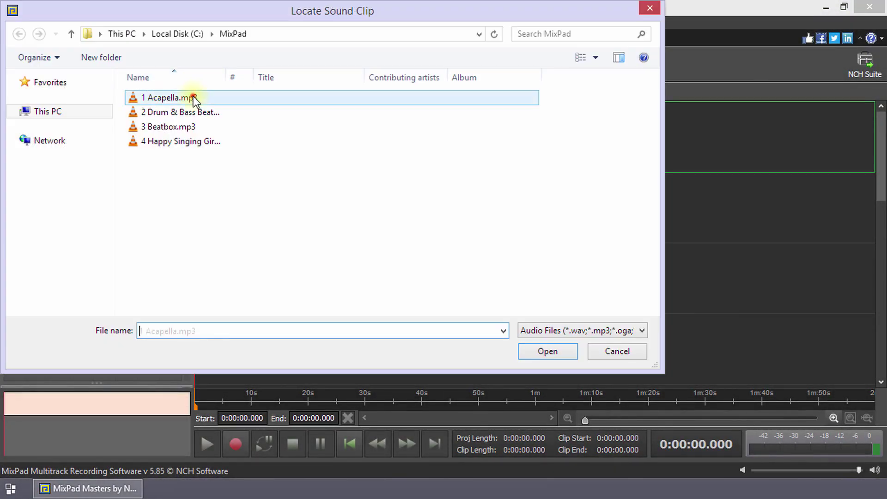
{"action": "left_click", "coordinate": [193, 100]}
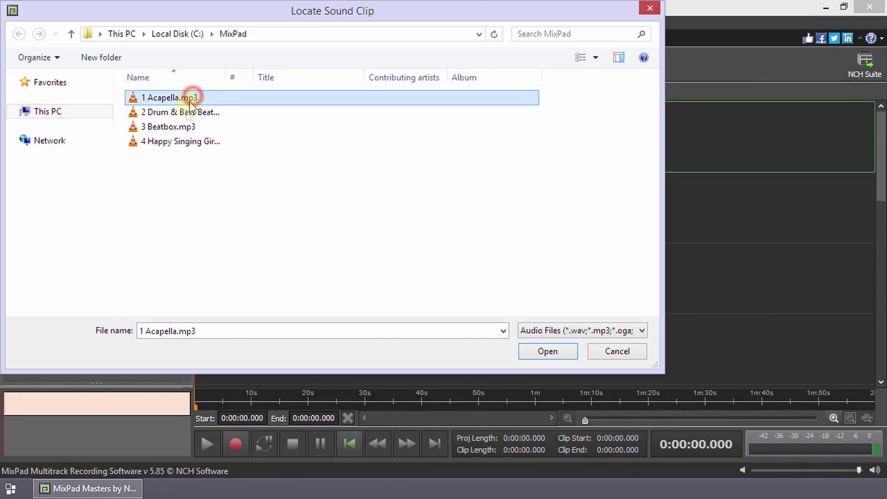
{"action": "left_click", "coordinate": [178, 113], "text": "ctrl"}
{"action": "left_click", "coordinate": [179, 144], "text": "ctrl"}
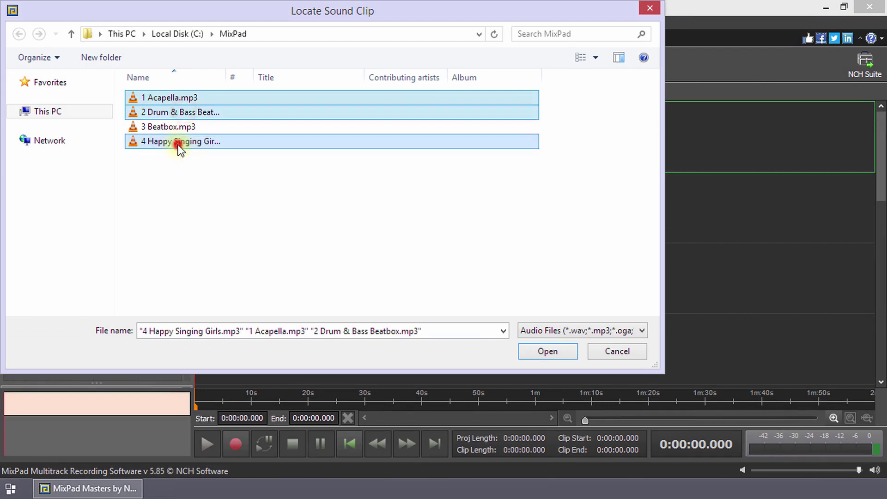
{"action": "left_click", "coordinate": [547, 353]}
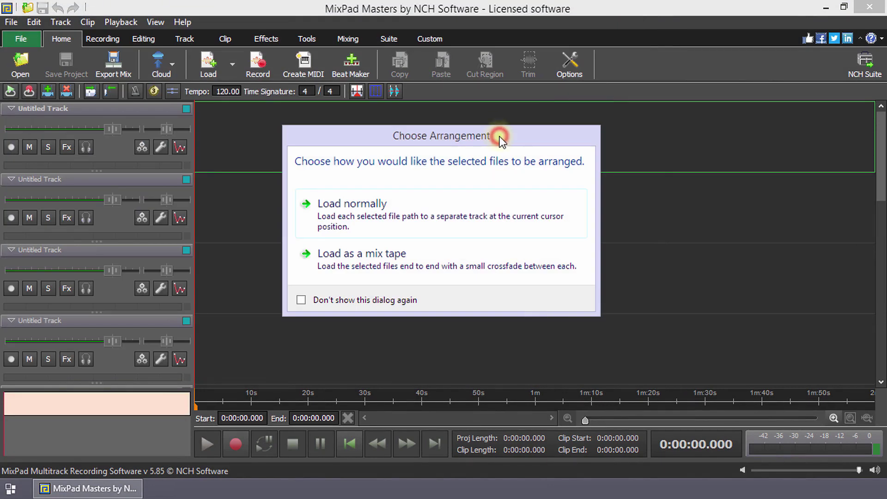
{"action": "left_click", "coordinate": [392, 202]}
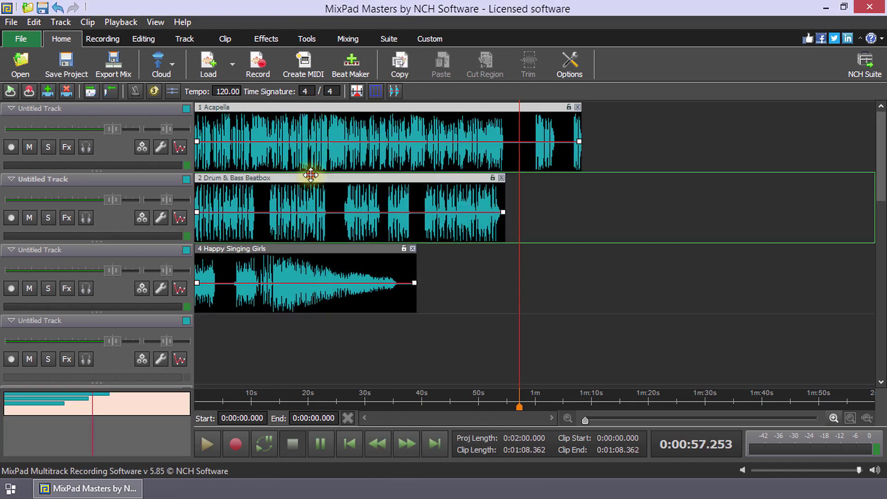
Beat-match the Acapella clip to the project tempo
{"action": "right_click", "coordinate": [328, 106]}
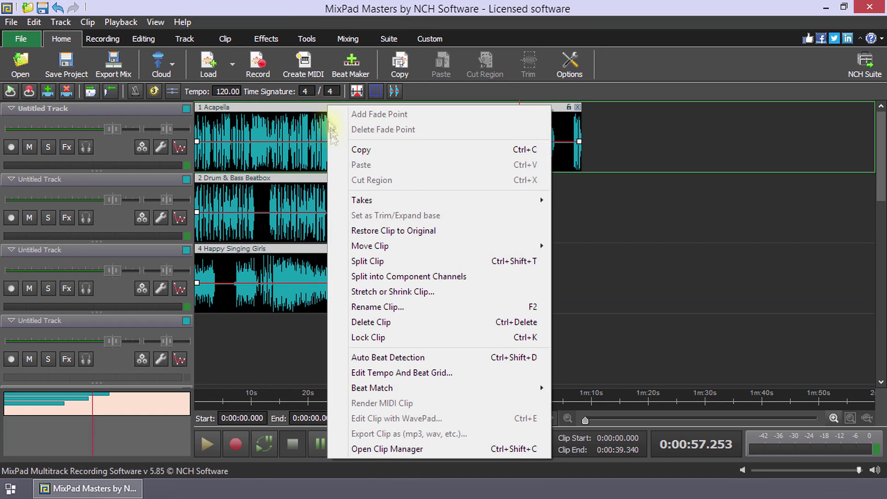
{"action": "mouse_move", "coordinate": [372, 391]}
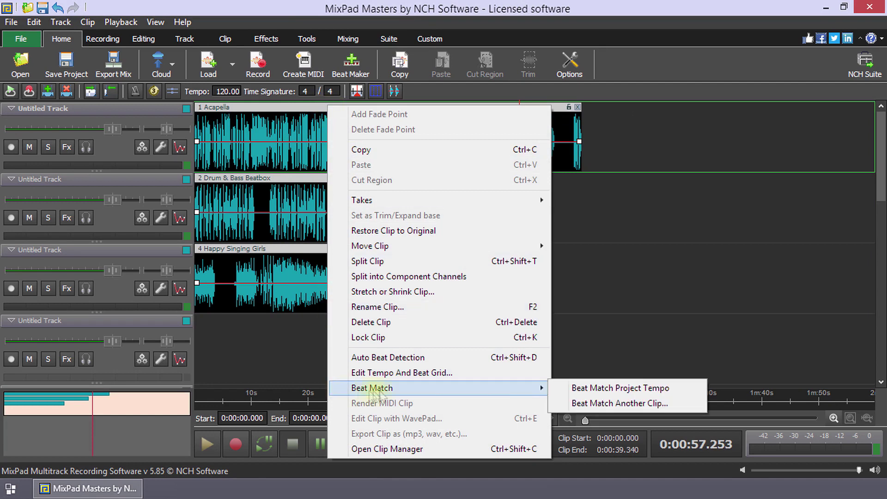
{"action": "left_click", "coordinate": [679, 389]}
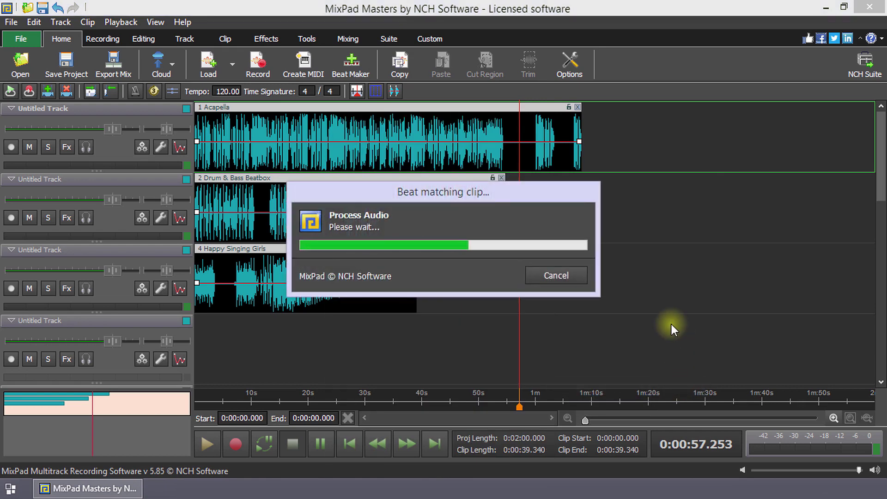
Shift the Drum & Bass Beatbox clip right so it starts at 0.376 s
{"action": "left_click", "coordinate": [293, 333]}
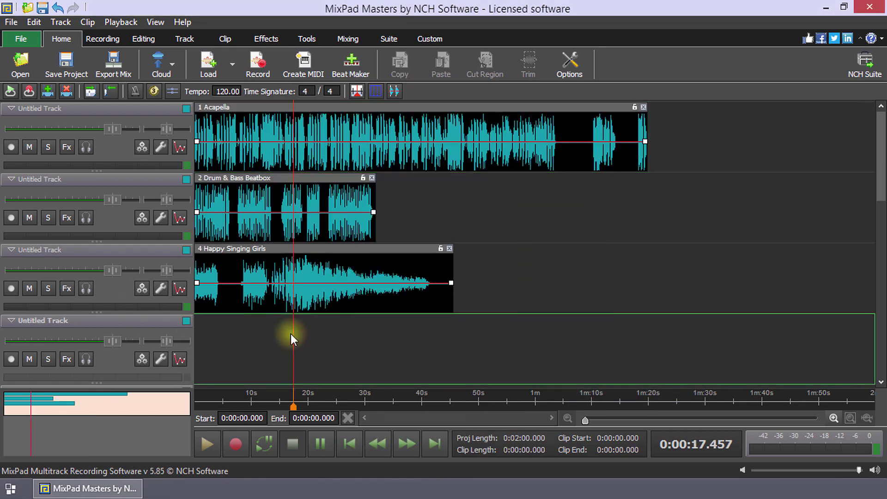
{"action": "scroll", "coordinate": [459, 332], "scroll_direction": "up", "scroll_amount": 5}
{"action": "left_click_drag", "start_coordinate": [401, 174], "coordinate": [432, 174]}
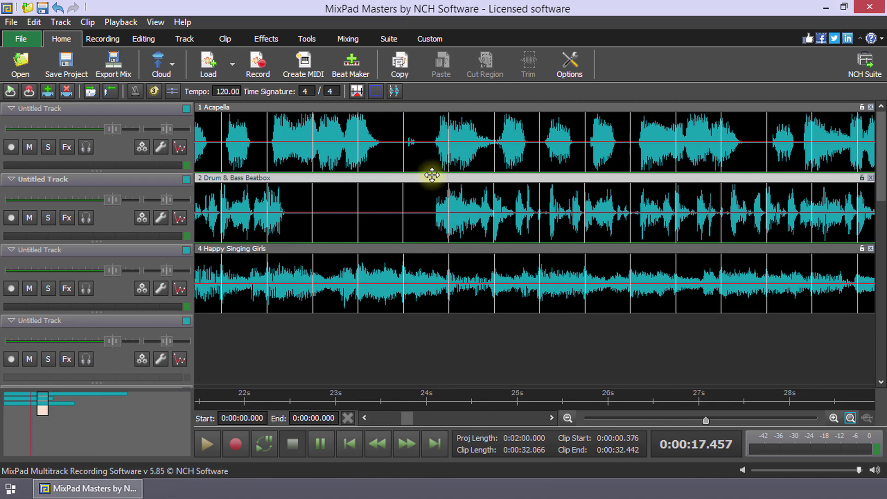
Export the mix as Default Project.mp3, keeping the default output path
{"action": "left_click", "coordinate": [124, 73]}
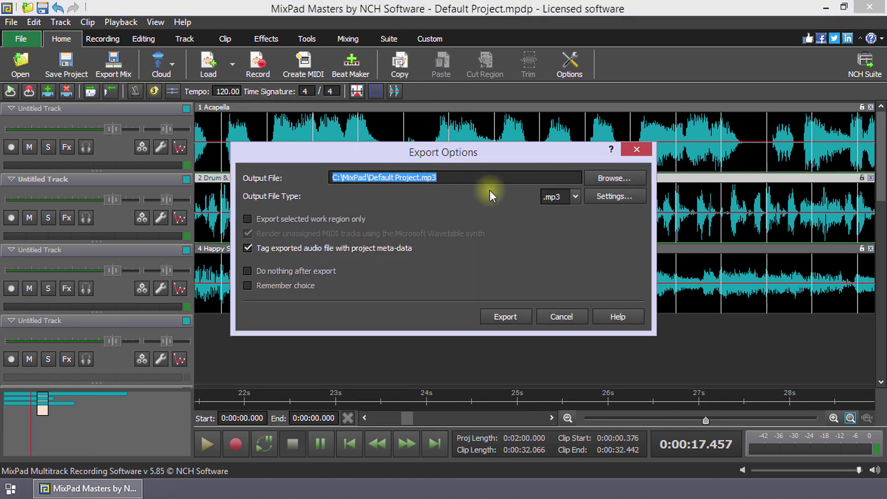
{"action": "left_click", "coordinate": [509, 317]}
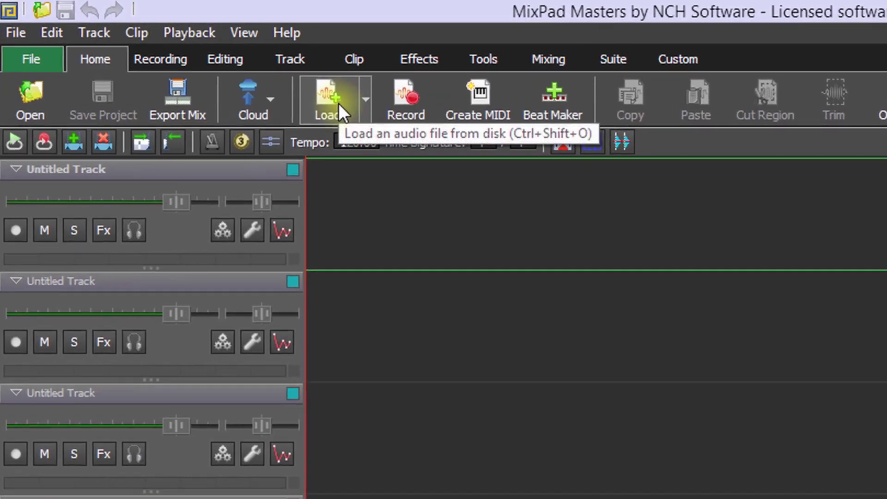
Load the Acapella, Drum & Bass Beatbox, Beatbox and Happy Singing Girls MP3s normally, one per track
{"action": "left_click", "coordinate": [216, 68]}
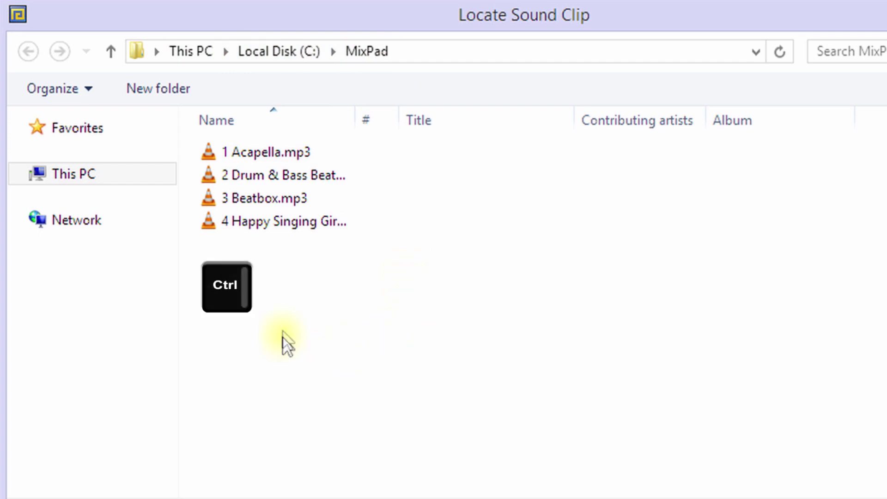
{"action": "left_click_drag", "start_coordinate": [283, 343], "coordinate": [289, 184]}
{"action": "left_click", "coordinate": [297, 153]}
{"action": "left_click", "coordinate": [298, 171], "text": "ctrl"}
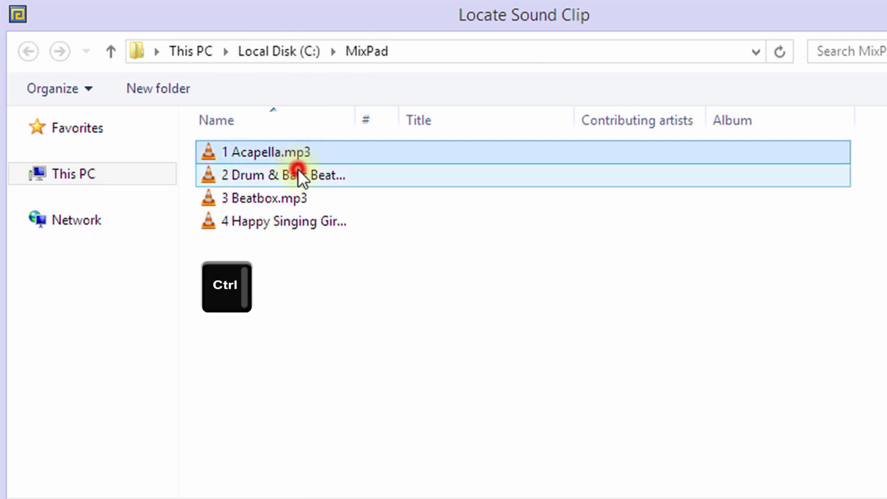
{"action": "left_click", "coordinate": [305, 198], "text": "ctrl"}
{"action": "left_click", "coordinate": [302, 222], "text": "ctrl"}
{"action": "left_click", "coordinate": [539, 352]}
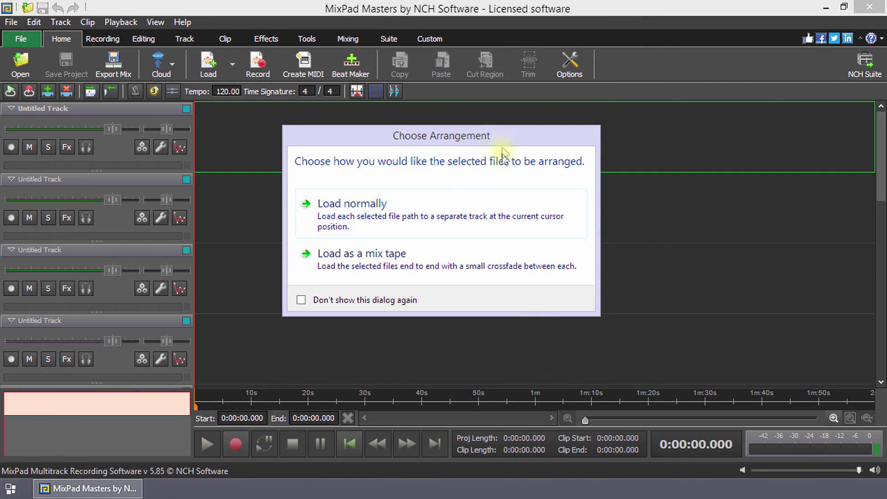
{"action": "left_click", "coordinate": [395, 206]}
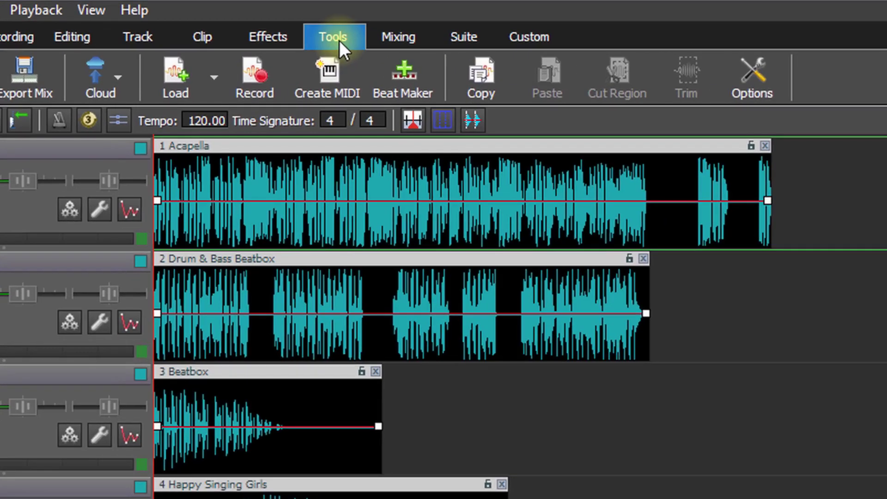
Open the Clip Manager from Tools and zoom in on the Beatbox track to compare clip BPMs
{"action": "left_click", "coordinate": [310, 40]}
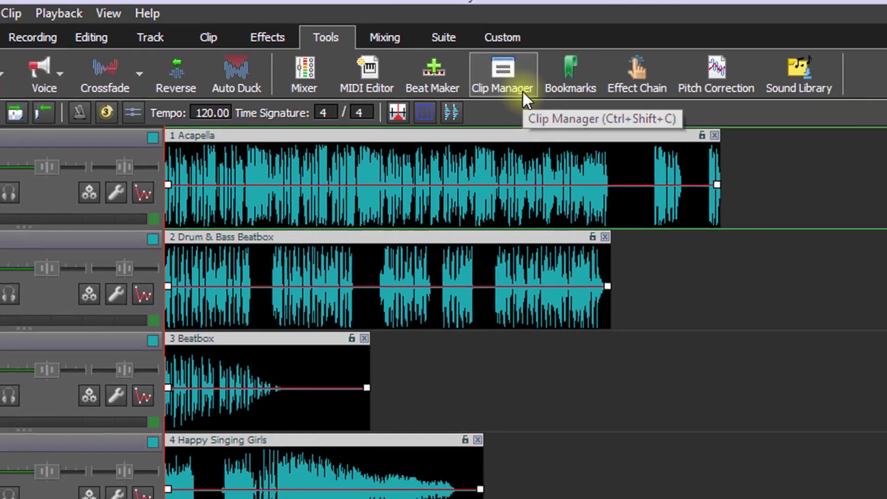
{"action": "left_click", "coordinate": [553, 96]}
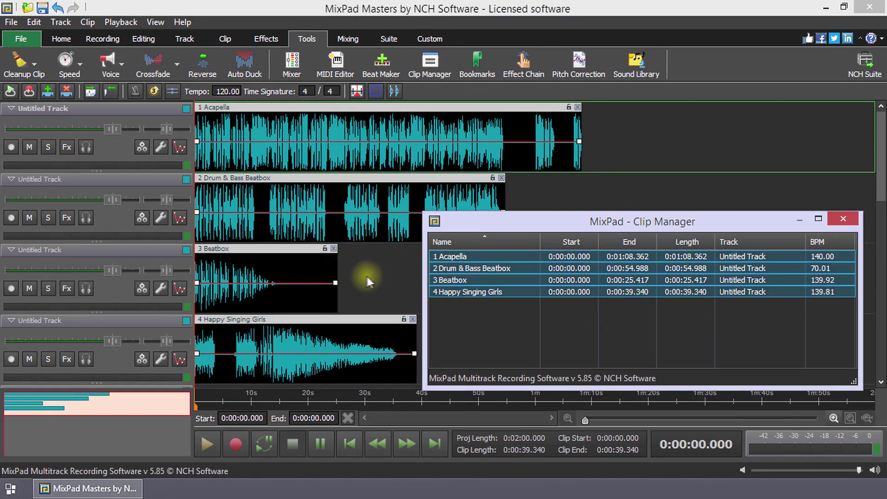
{"action": "left_click", "coordinate": [360, 268]}
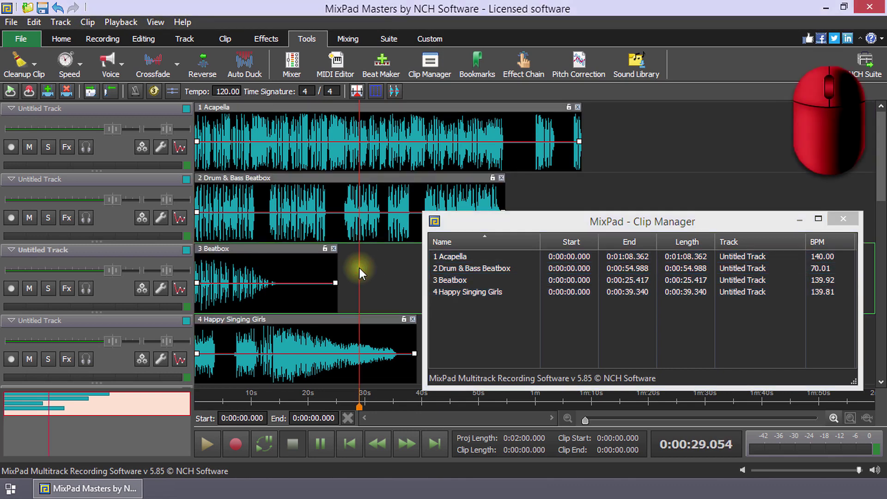
{"action": "scroll", "coordinate": [360, 268], "scroll_direction": "up", "scroll_amount": 4}
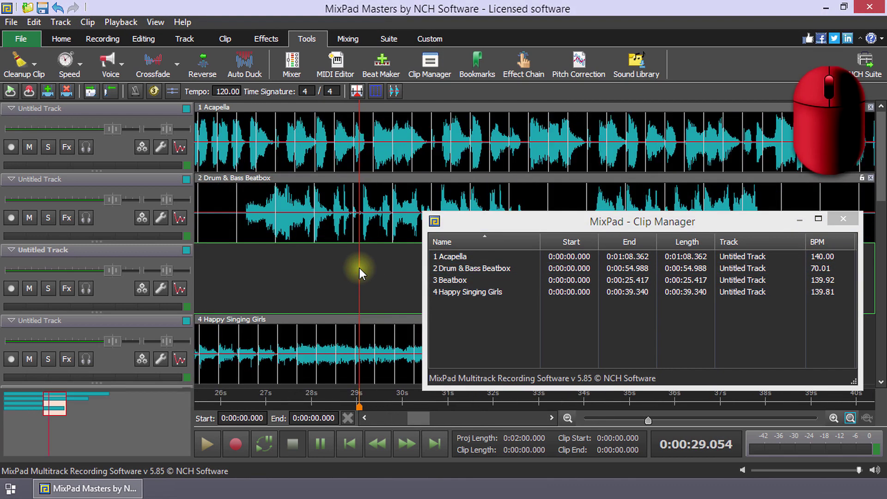
{"action": "scroll", "coordinate": [359, 268], "scroll_direction": "up", "scroll_amount": 3}
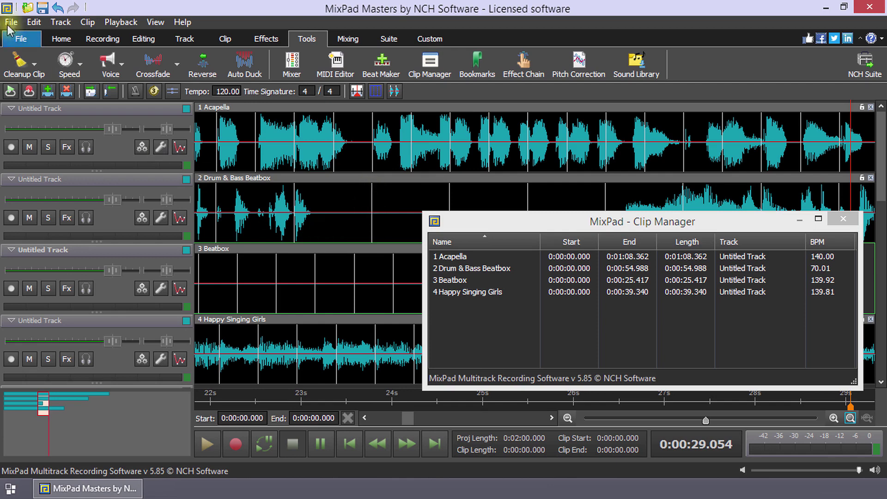
Confirm 'Automatically analyze beats (background)' is selected in the Clips options and close the dialog
{"action": "left_click", "coordinate": [61, 40]}
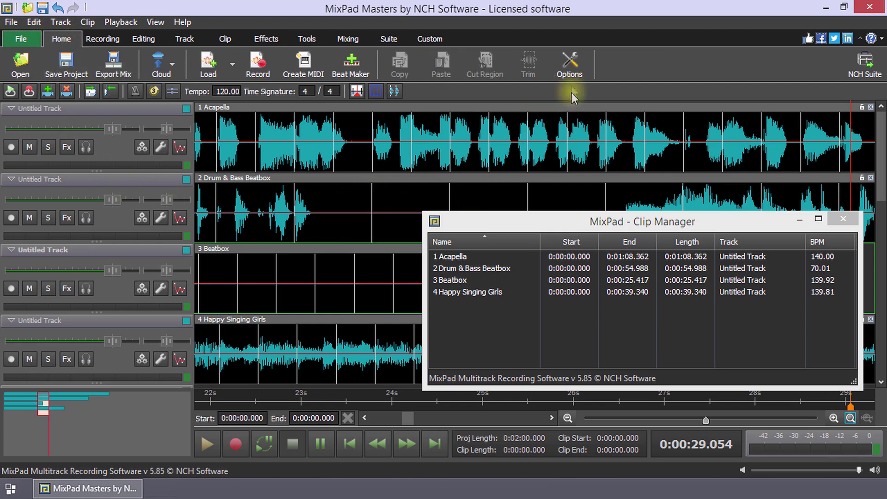
{"action": "left_click", "coordinate": [570, 71]}
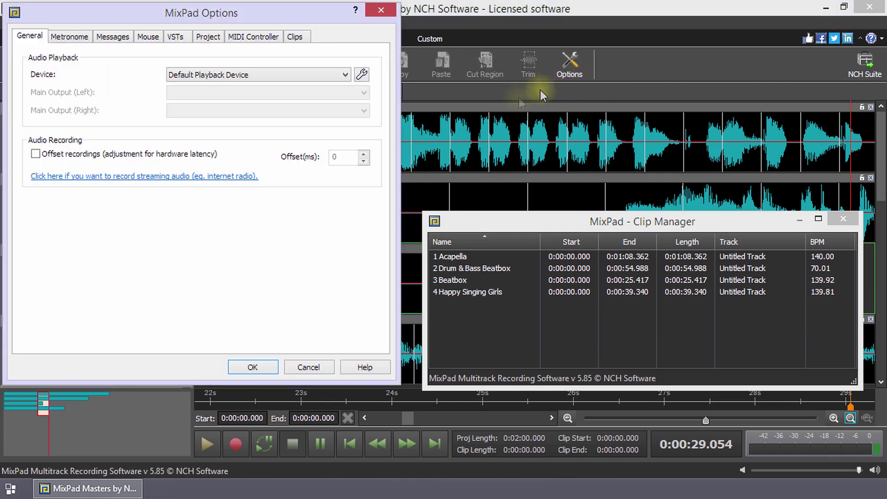
{"action": "left_click", "coordinate": [304, 36]}
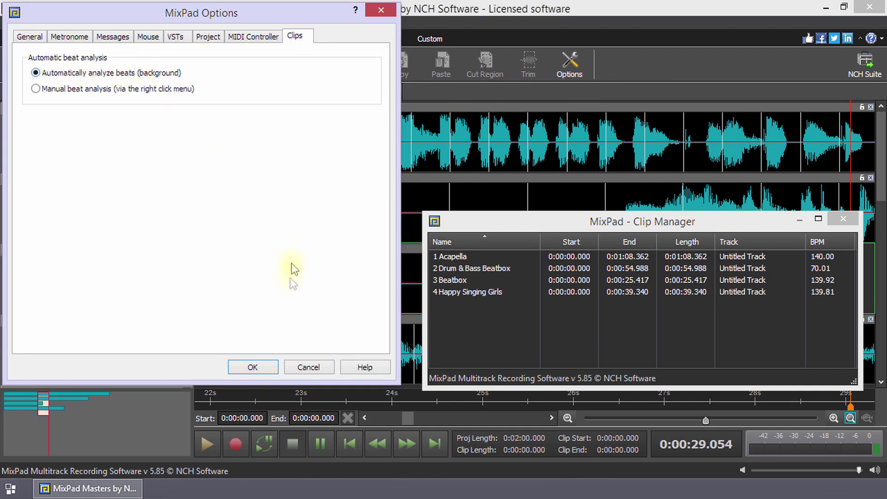
{"action": "left_click", "coordinate": [253, 367]}
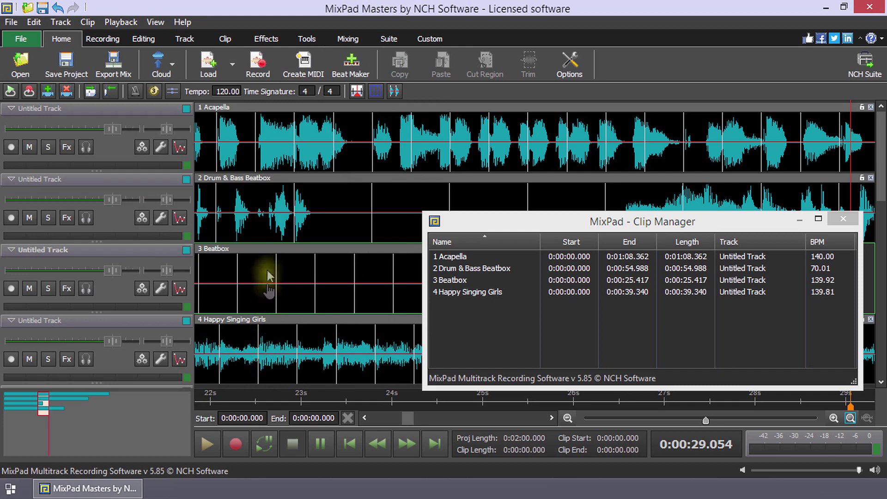
Run Auto Beat Detection on the Drum & Bass Beatbox clip
{"action": "right_click", "coordinate": [256, 179]}
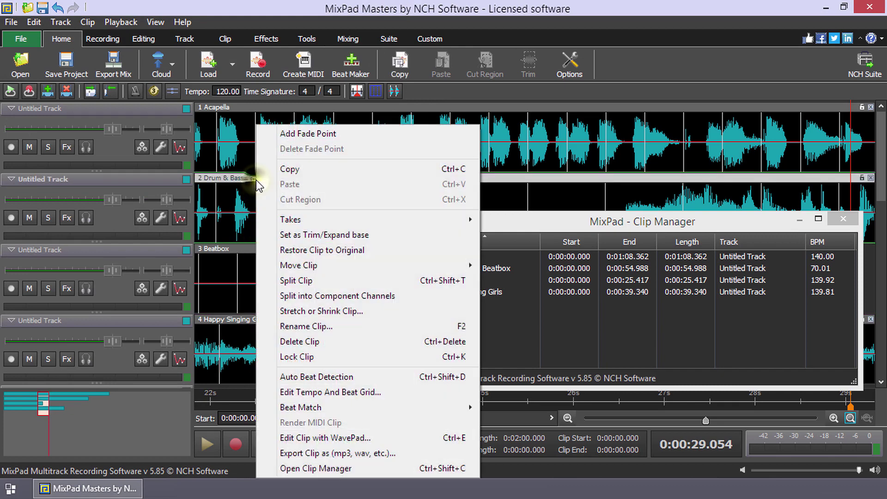
{"action": "left_click", "coordinate": [301, 376]}
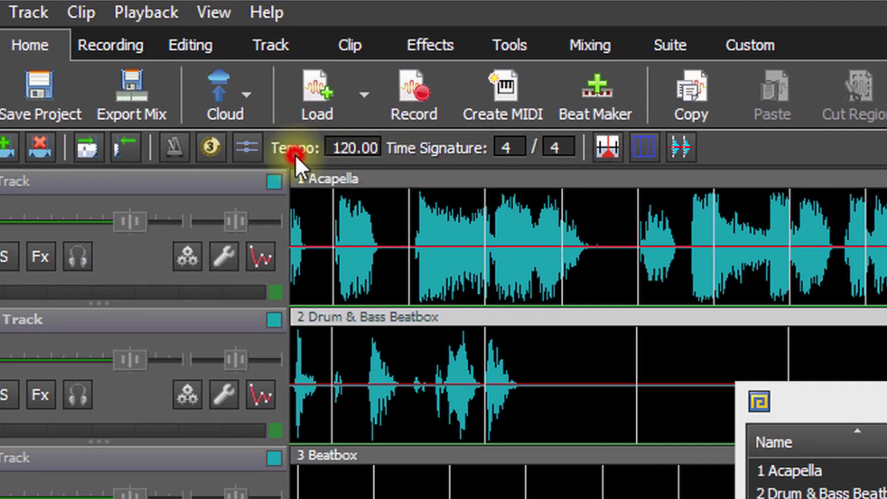
Set the project tempo to 70.00 BPM and Ctrl-select all four clips
{"action": "left_click_drag", "start_coordinate": [348, 149], "coordinate": [311, 149]}
{"action": "type", "text": "7"}
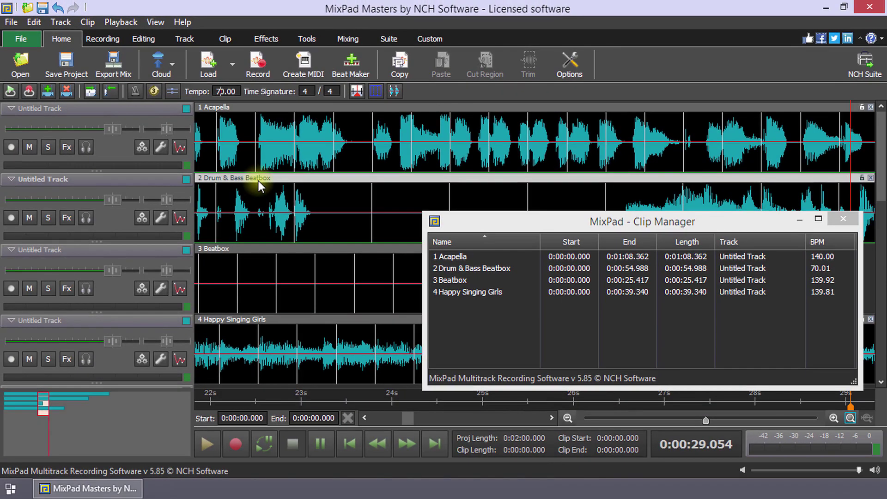
{"action": "key", "text": "ctrl"}
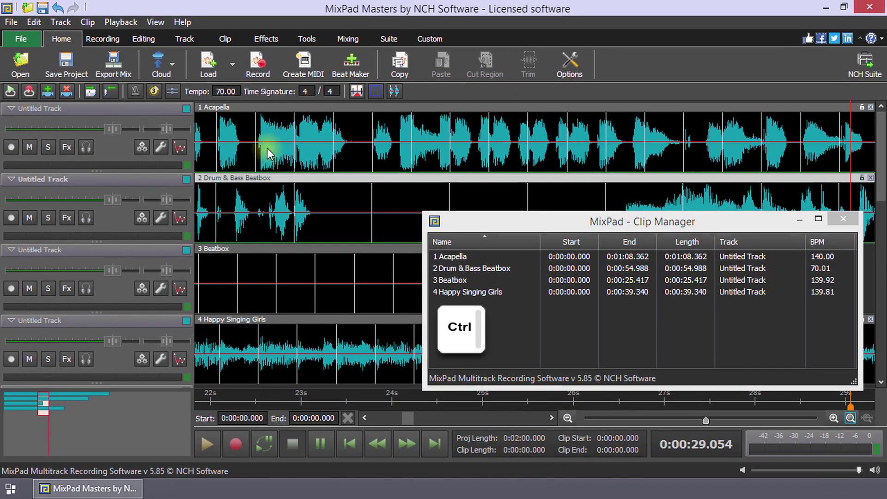
{"action": "left_click", "coordinate": [280, 118], "text": "ctrl"}
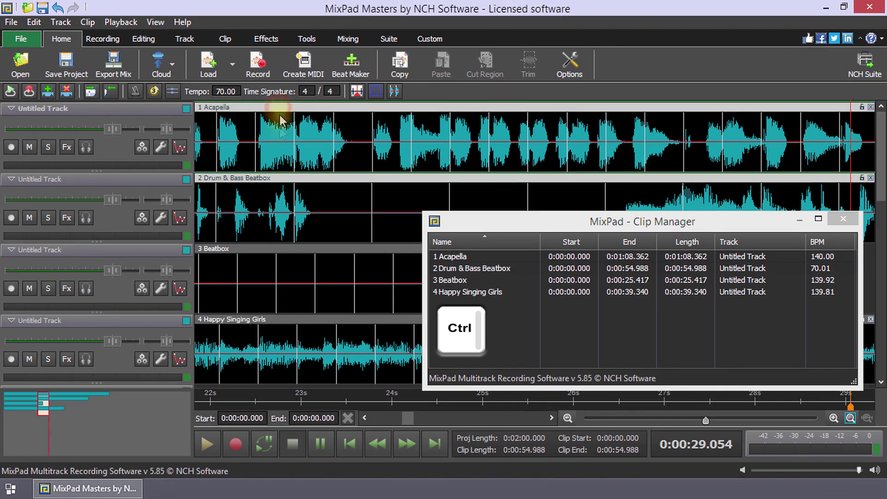
{"action": "left_click", "coordinate": [277, 250], "text": "ctrl"}
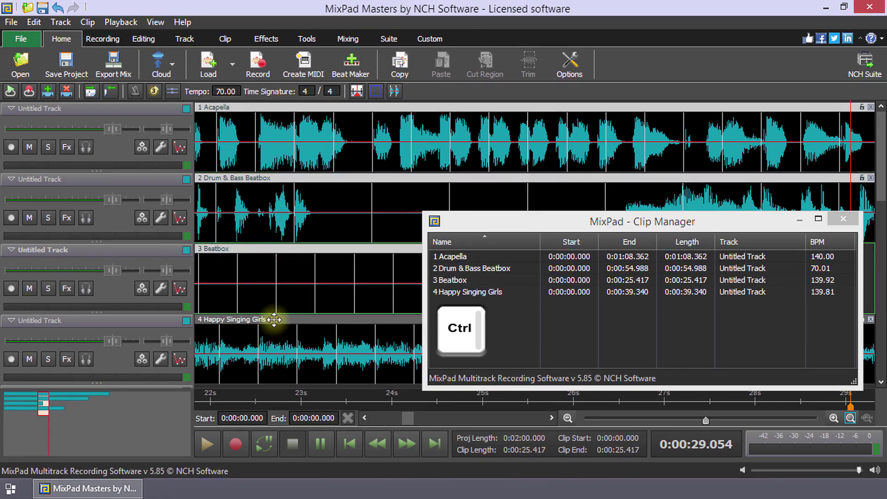
{"action": "left_click", "coordinate": [274, 318], "text": "ctrl"}
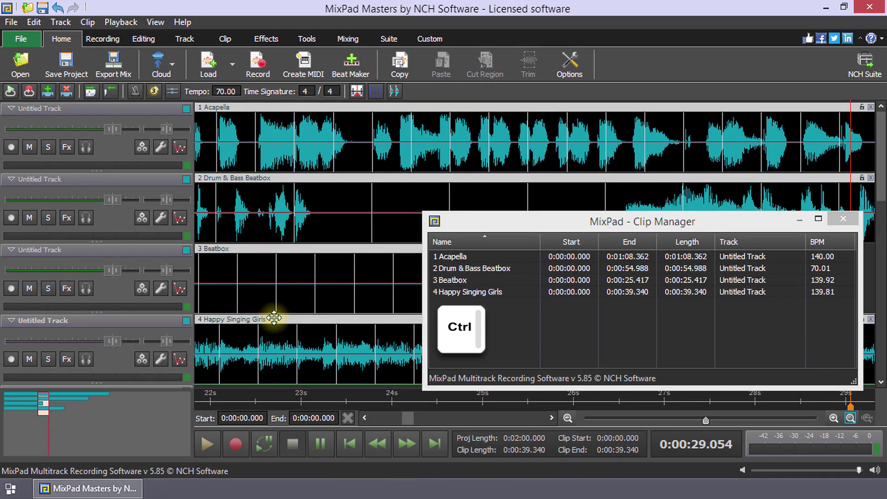
Beat-match the four selected clips to the 70 BPM project tempo and close the Clip Manager
{"action": "right_click", "coordinate": [287, 175]}
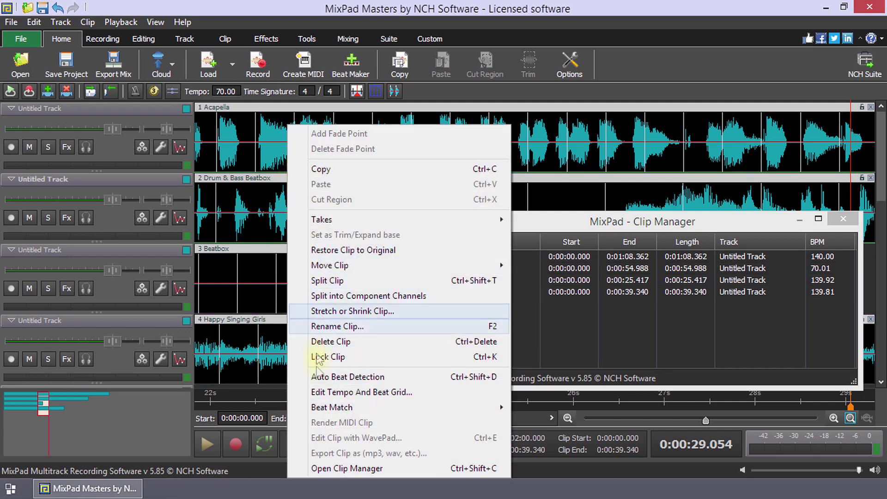
{"action": "mouse_move", "coordinate": [318, 413]}
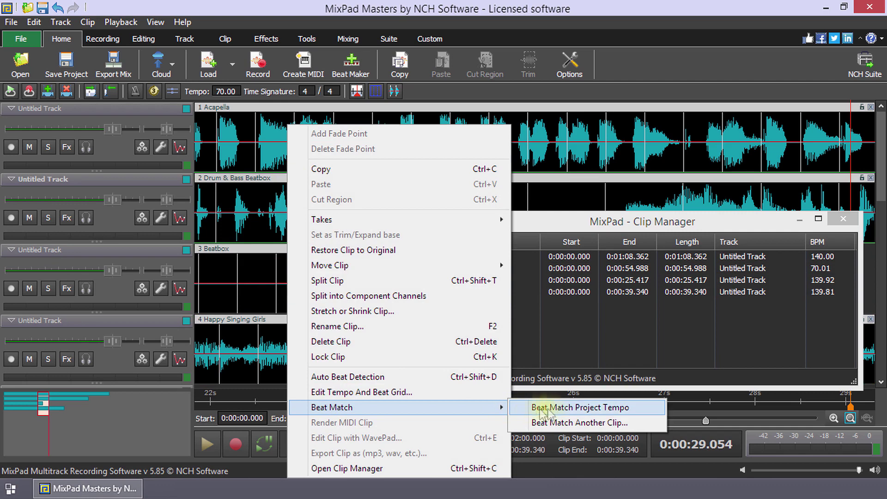
{"action": "left_click", "coordinate": [572, 408]}
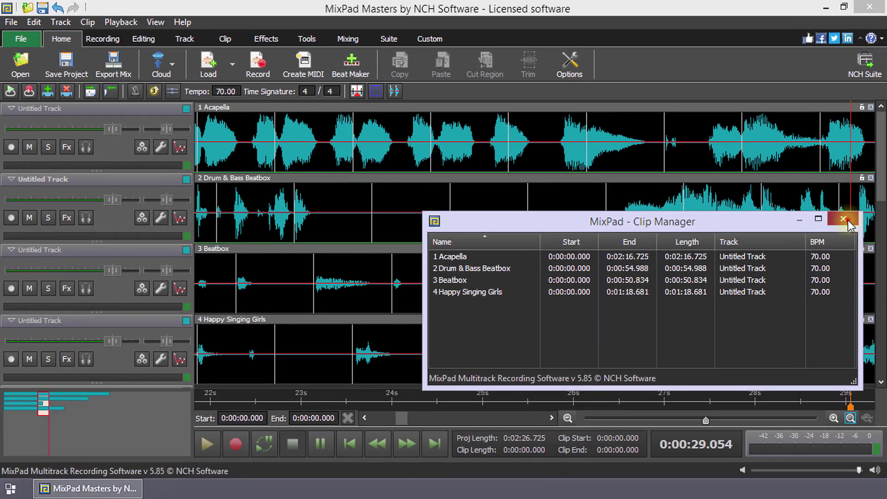
{"action": "left_click", "coordinate": [844, 172]}
Offset the Drum & Bass Beatbox and Beatbox clips later along their tracks
{"action": "left_click", "coordinate": [421, 178]}
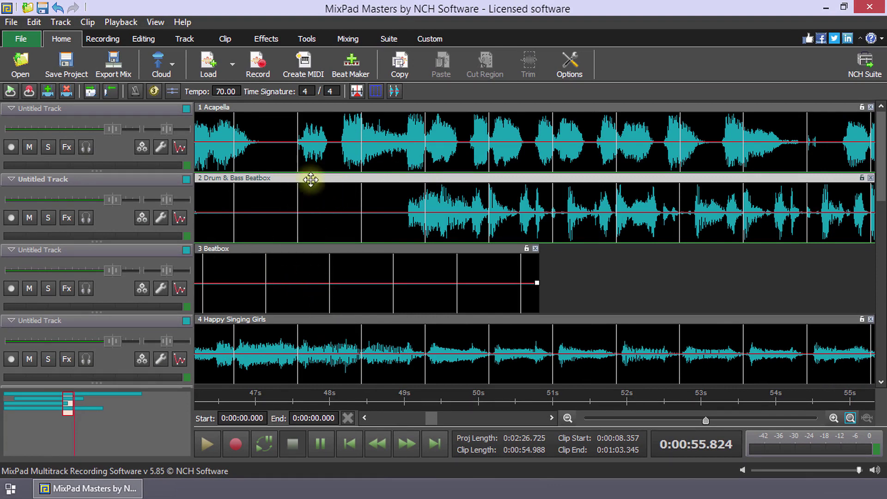
{"action": "left_click_drag", "start_coordinate": [293, 250], "coordinate": [448, 249]}
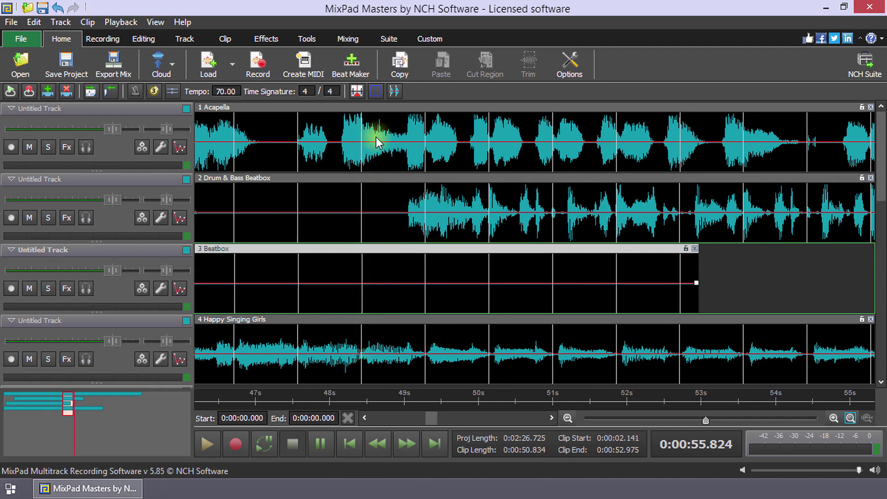
{"action": "scroll", "coordinate": [394, 266], "scroll_direction": "down", "scroll_amount": 5}
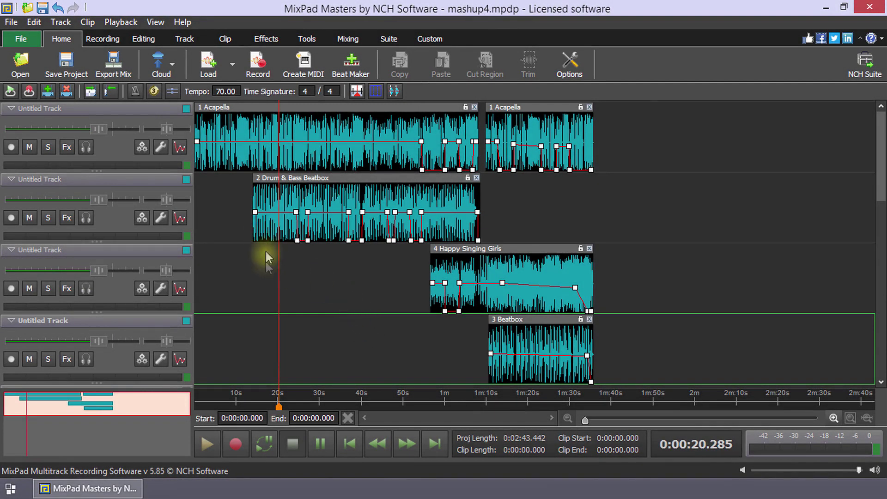
Add a fade point to the Beatbox clip's envelope and pull its end down to -52 dB
{"action": "scroll", "coordinate": [312, 305], "scroll_direction": "up", "scroll_amount": 3}
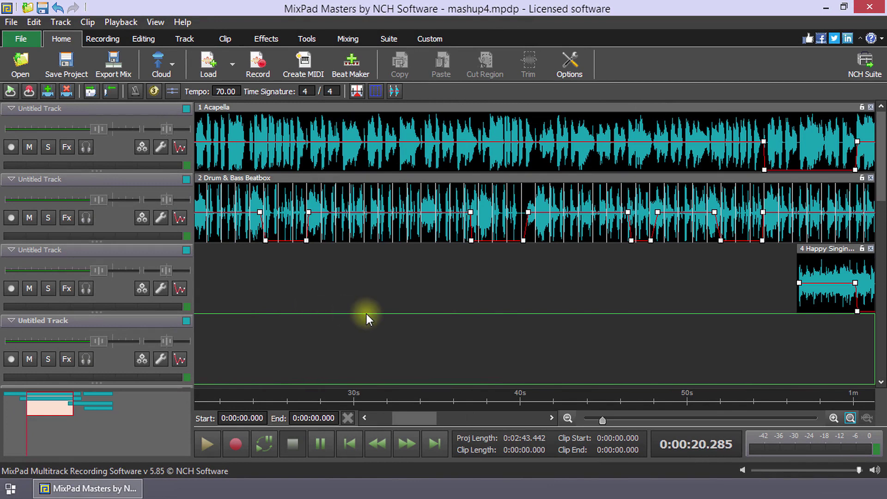
{"action": "scroll", "coordinate": [462, 335], "scroll_direction": "down", "scroll_amount": 3}
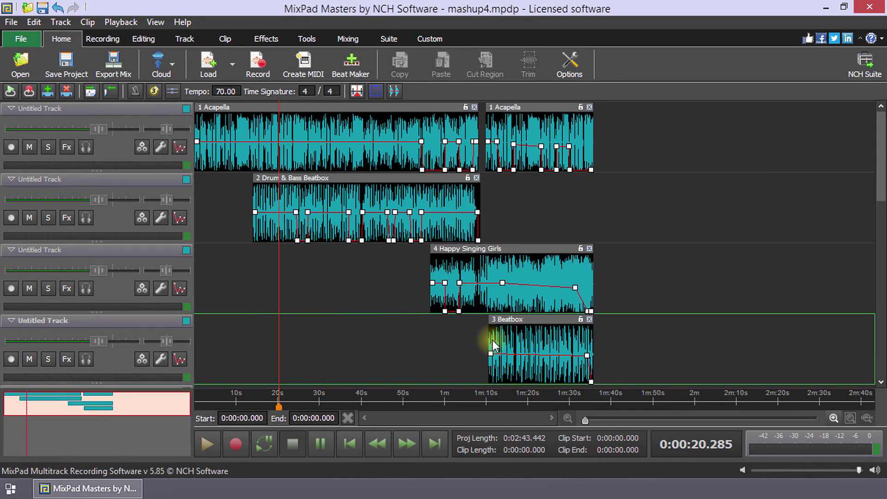
{"action": "left_click", "coordinate": [527, 359]}
{"action": "left_click", "coordinate": [563, 10]}
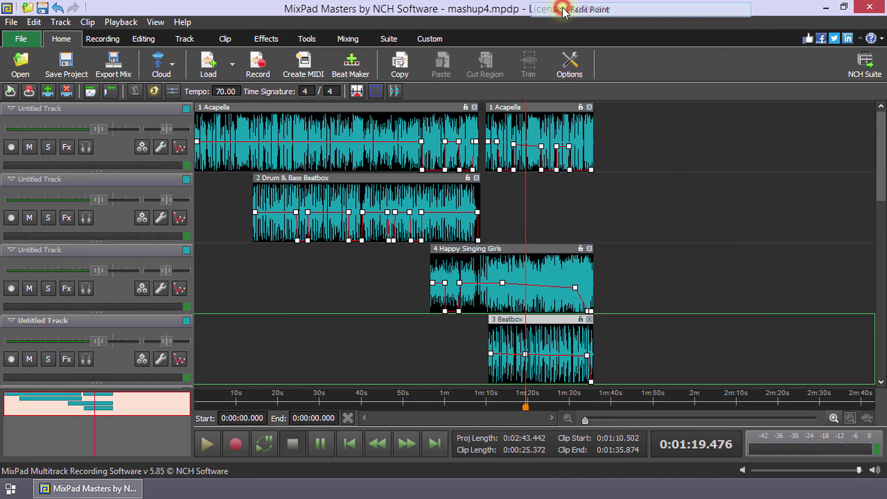
{"action": "left_click_drag", "start_coordinate": [587, 355], "coordinate": [590, 379]}
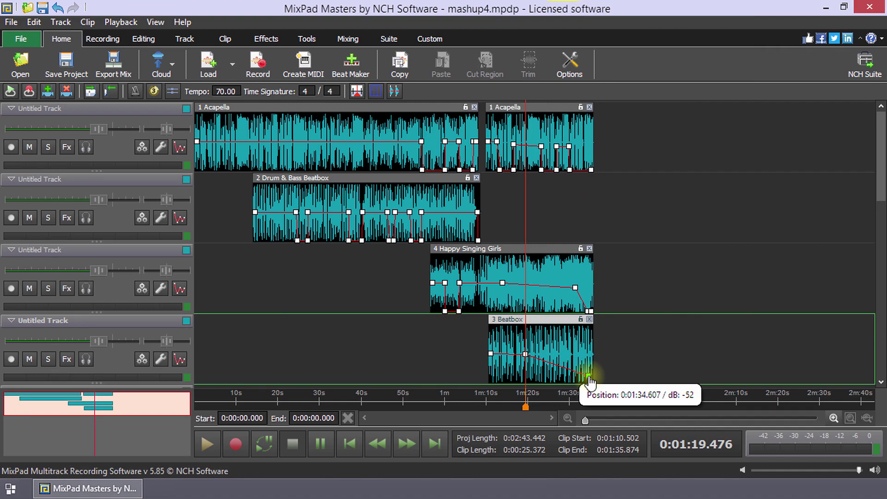
{"action": "left_click_drag", "start_coordinate": [591, 379], "coordinate": [590, 378]}
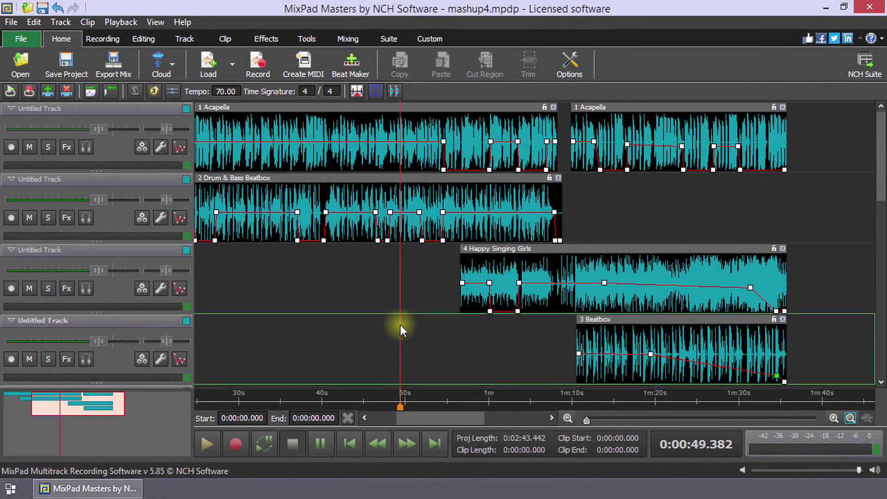
Place the playhead at about 0:50 and start mashup playback
{"action": "left_click", "coordinate": [447, 338]}
{"action": "left_click", "coordinate": [420, 340]}
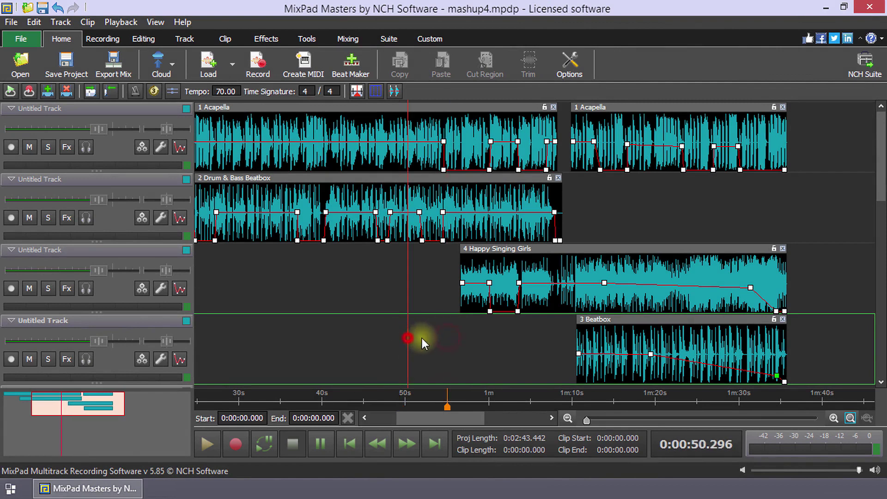
{"action": "key", "text": "space"}
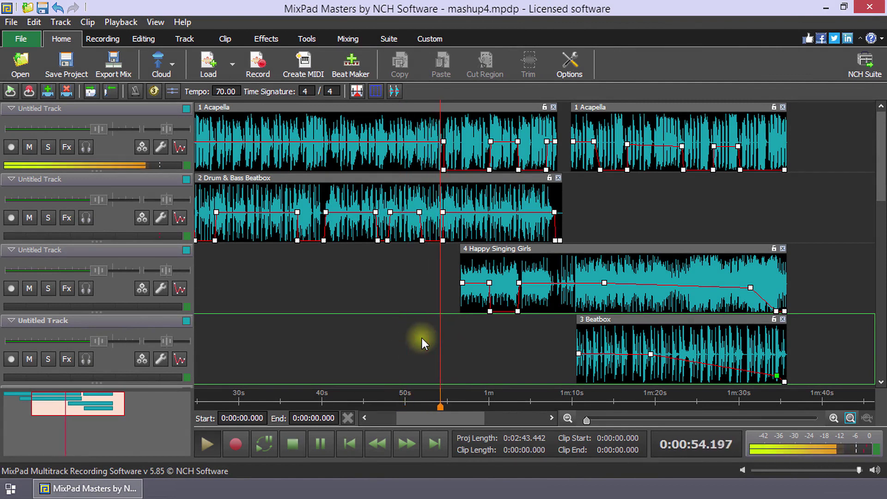